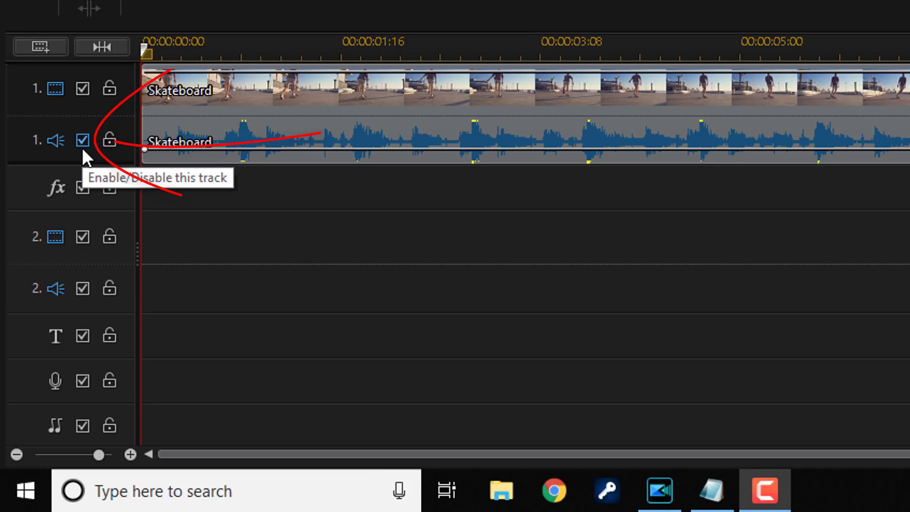
Step: Test disabling and re-enabling audio track 1 on the timeline while playing back the Skateboard clip
click(83, 144)
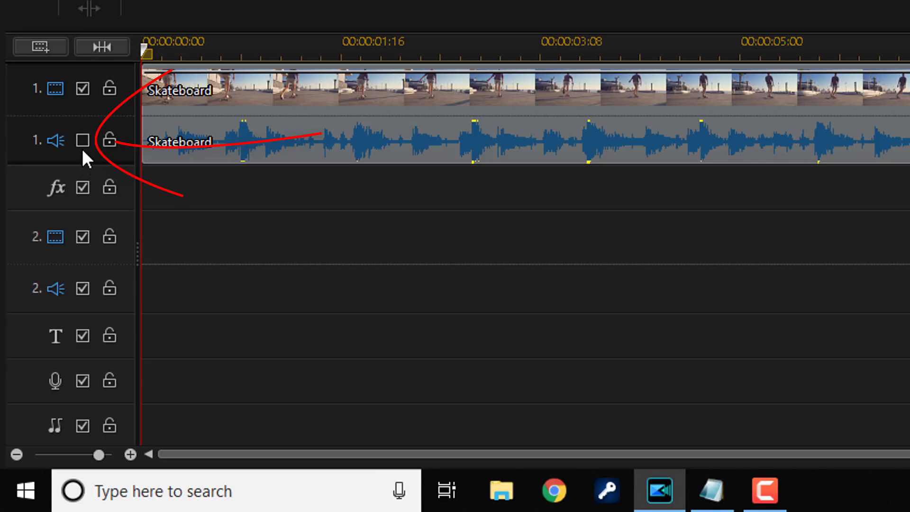
click(81, 147)
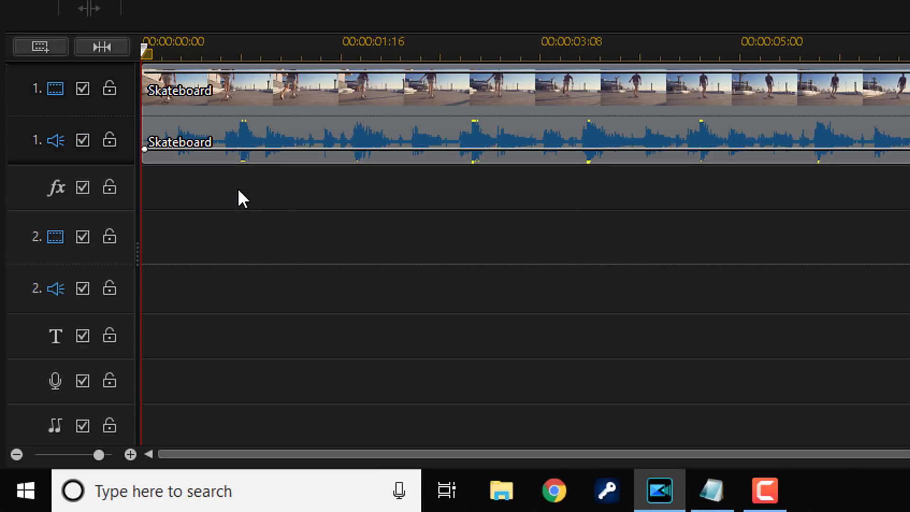
key(space)
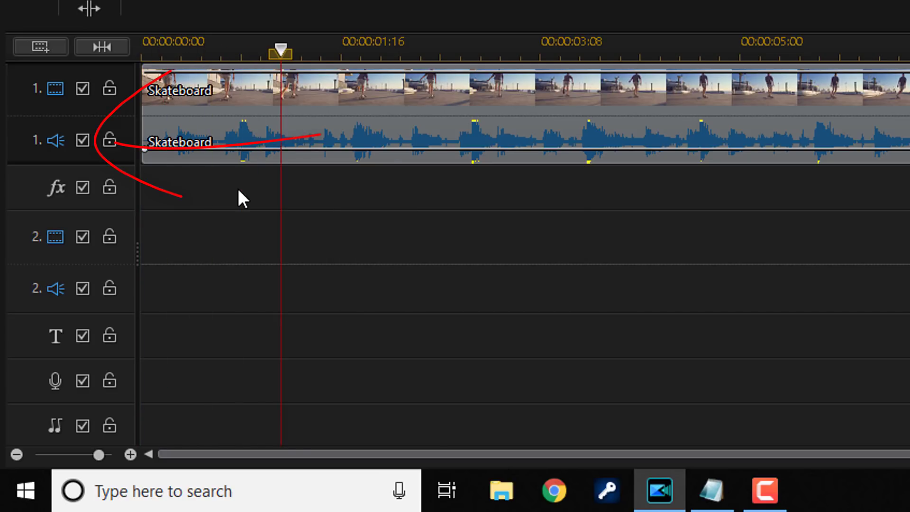
key(space)
click(83, 139)
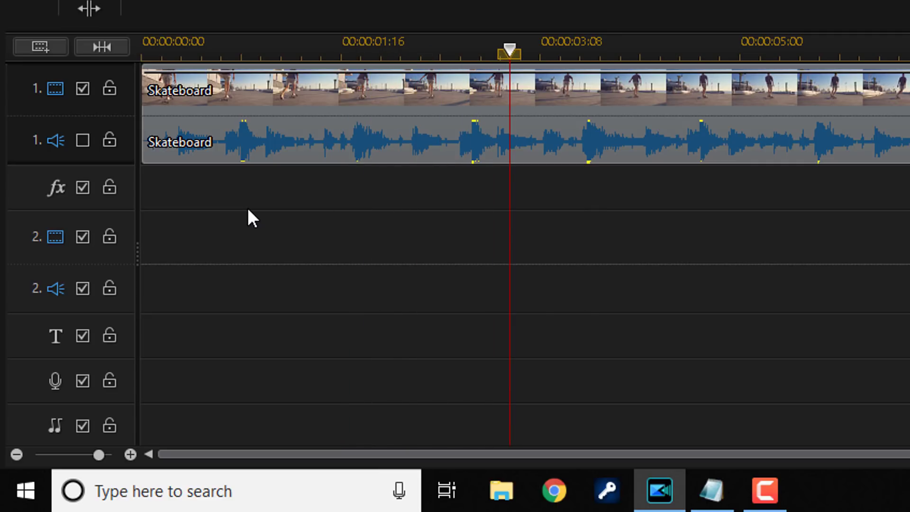
click(83, 139)
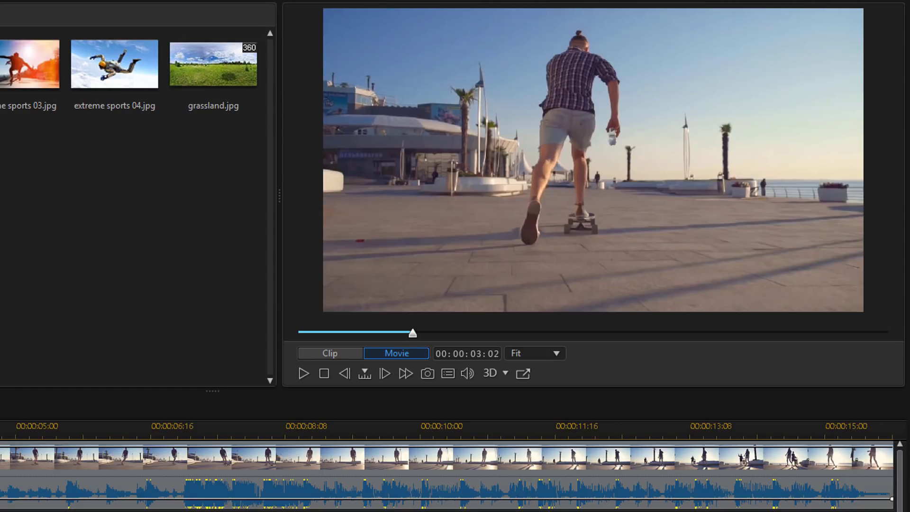
Step: Lower the preview volume to its minimum and play a short stretch of the movie
click(467, 375)
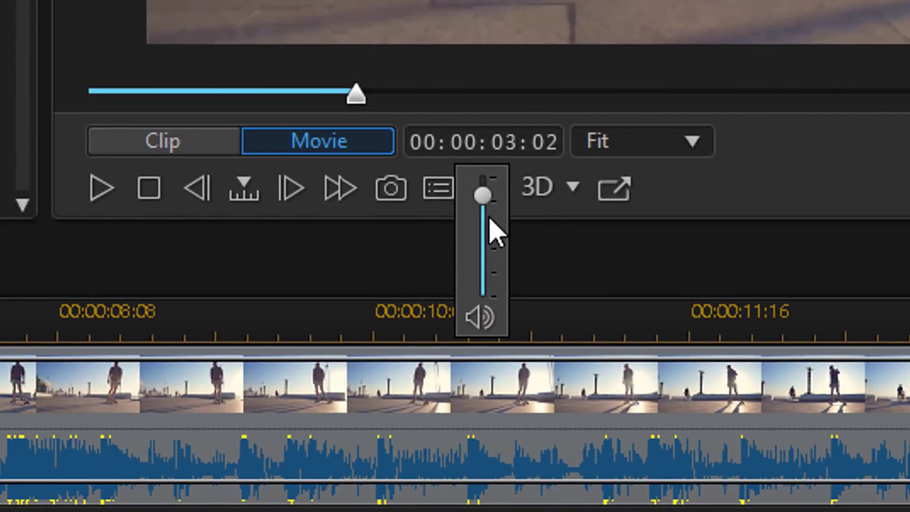
drag(482, 204, 492, 335)
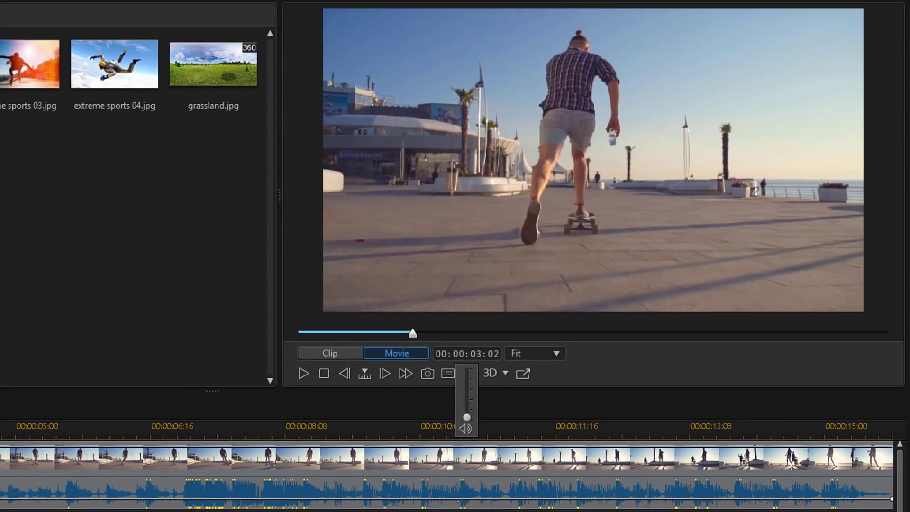
key(space)
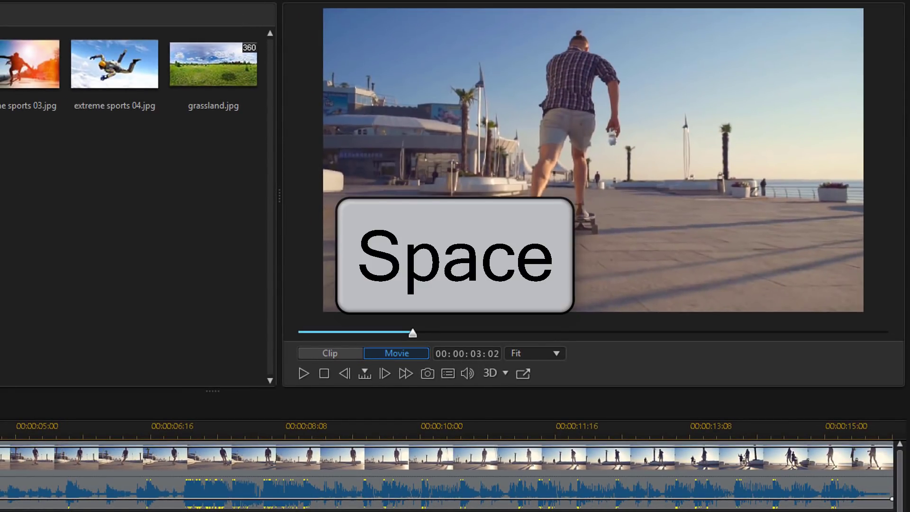
key(space)
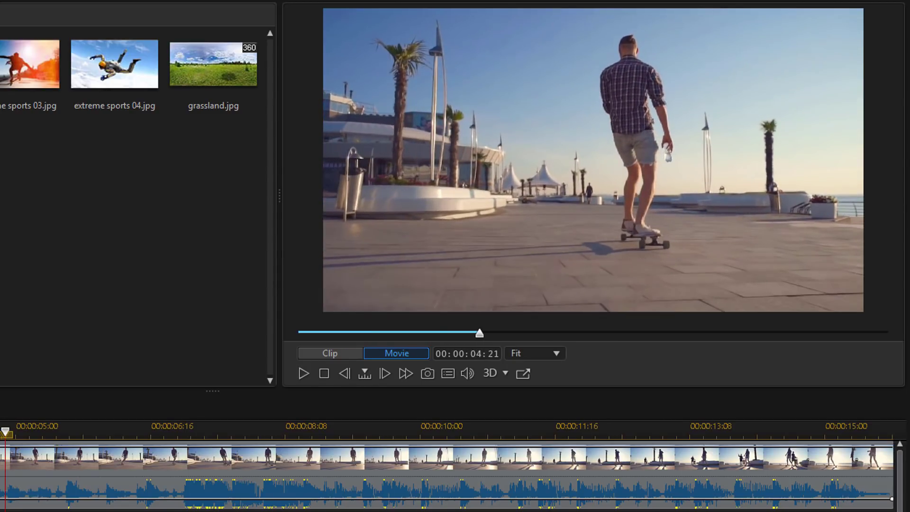
Step: Raise the preview volume to its maximum and play a short stretch of the movie
click(462, 376)
drag(461, 375, 462, 307)
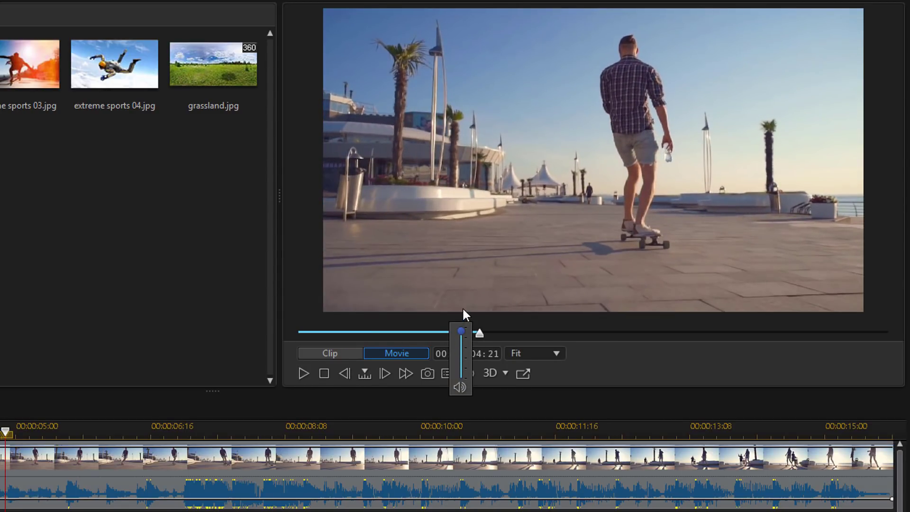
key(space)
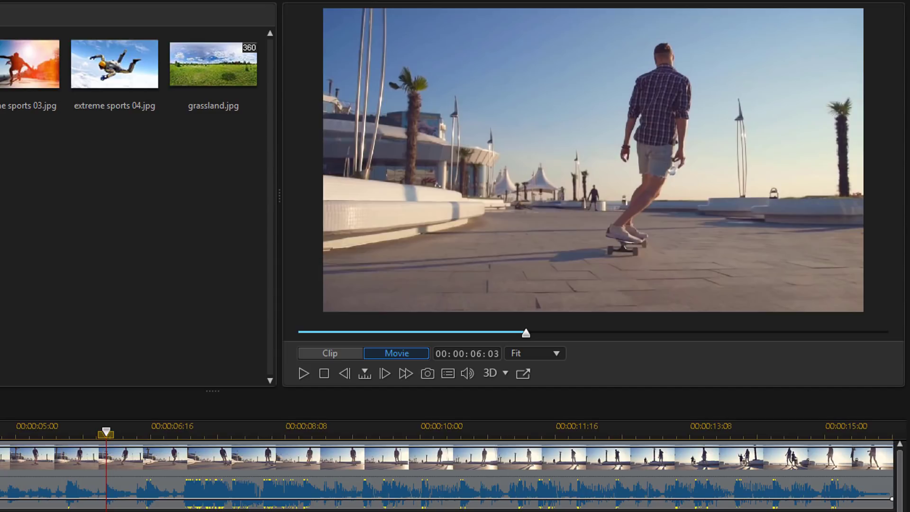
Step: Mute the preview audio and play a short stretch of the movie to check the sound
click(467, 375)
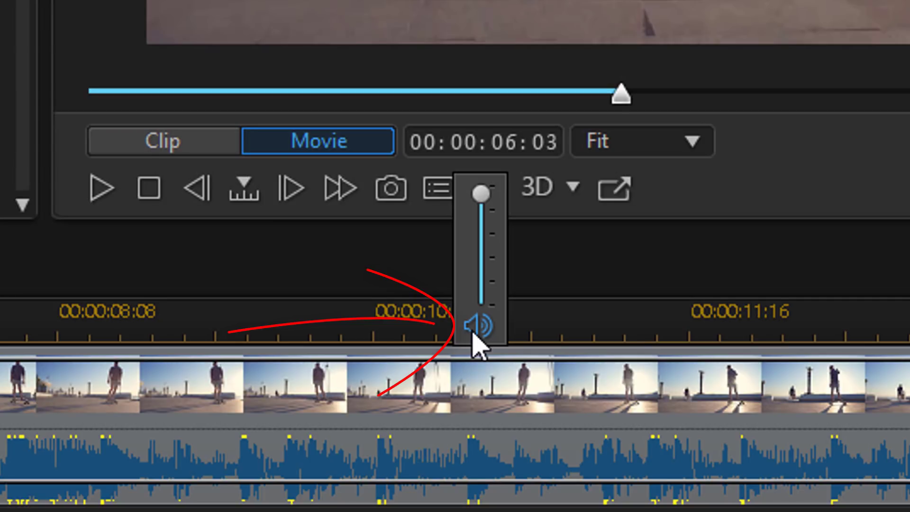
click(476, 333)
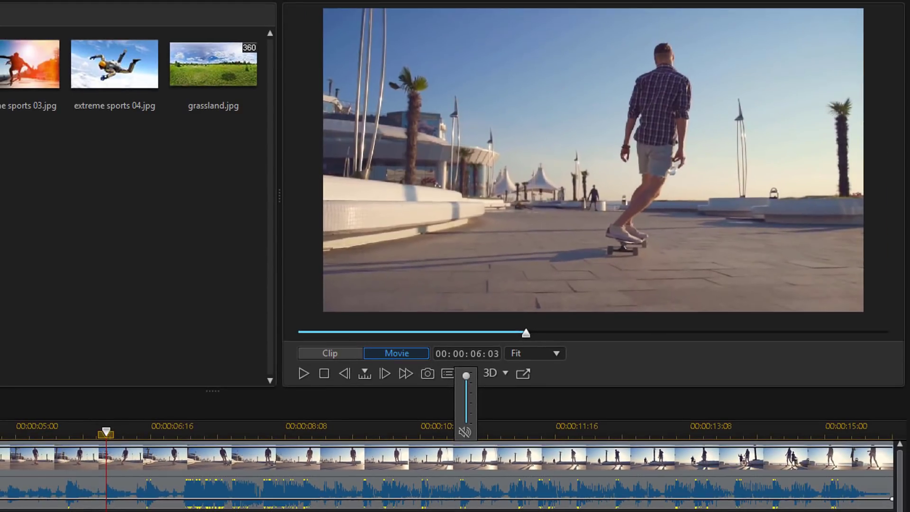
key(space)
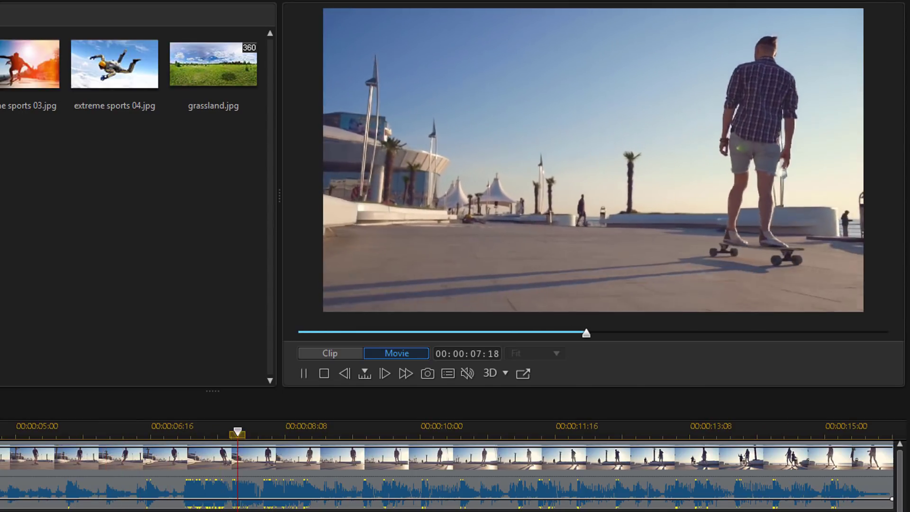
key(space)
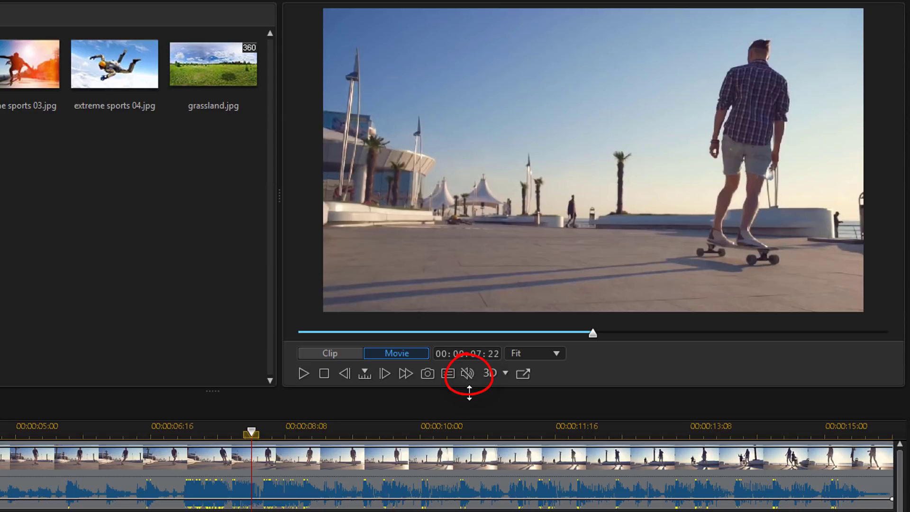
Step: Unmute the preview audio and play the movie again to check the sound
click(466, 375)
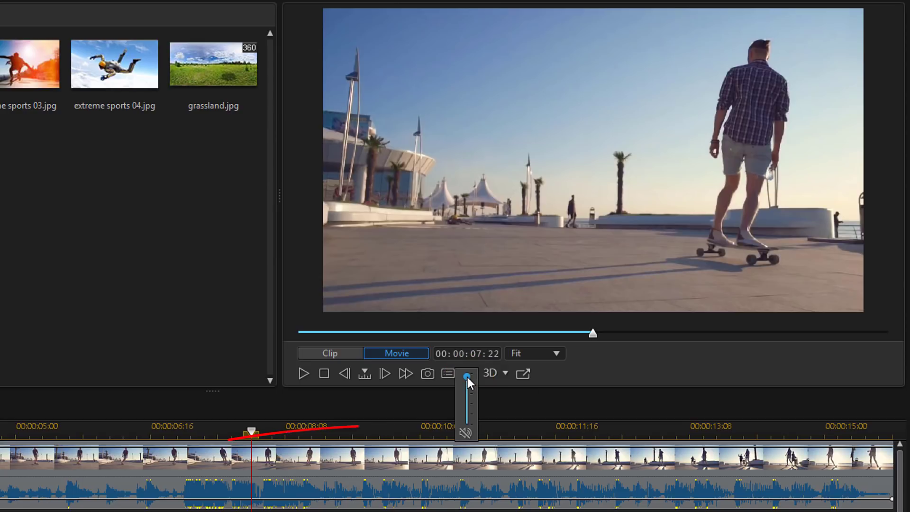
click(467, 434)
key(space)
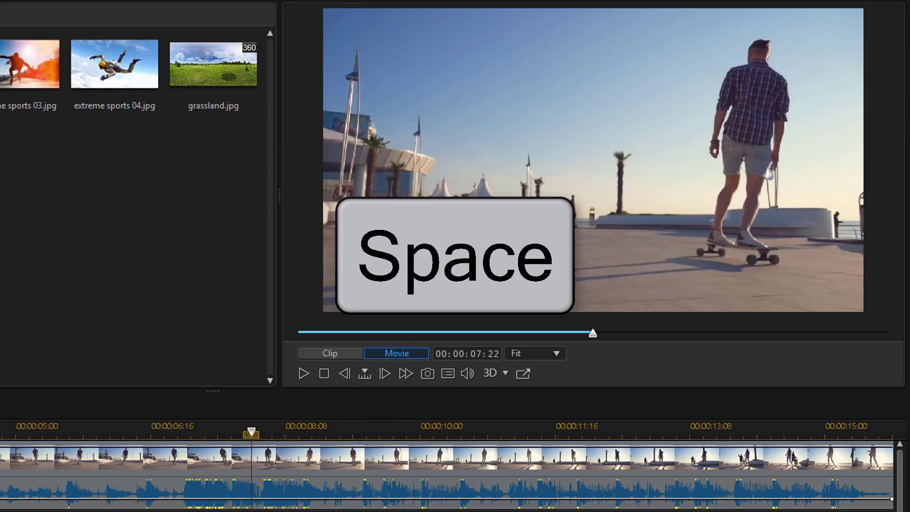
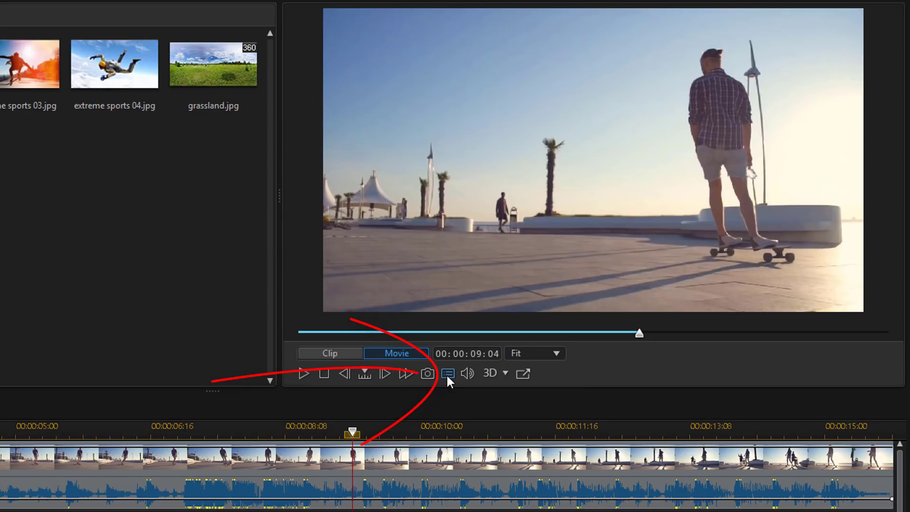
Step: Switch the preview mode to Non Real-time Preview, accept the notice, and play a short stretch of the movie
click(448, 374)
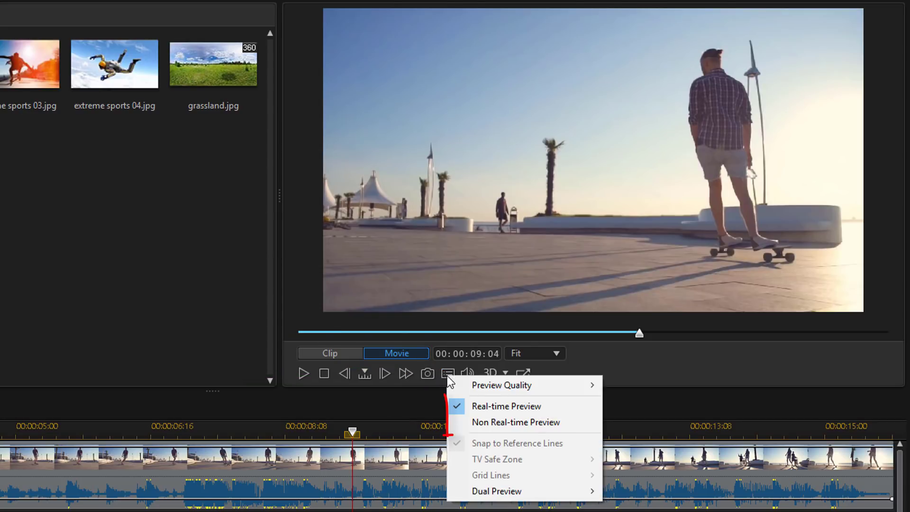
click(557, 420)
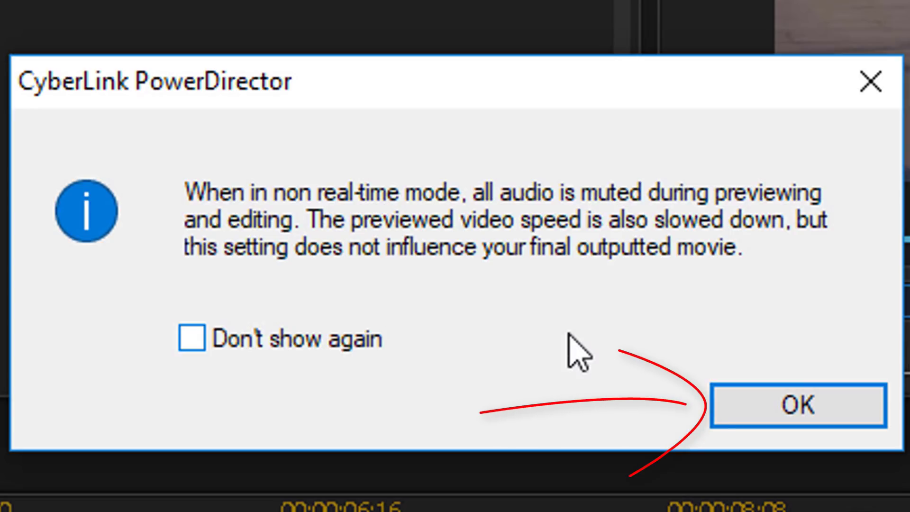
click(802, 414)
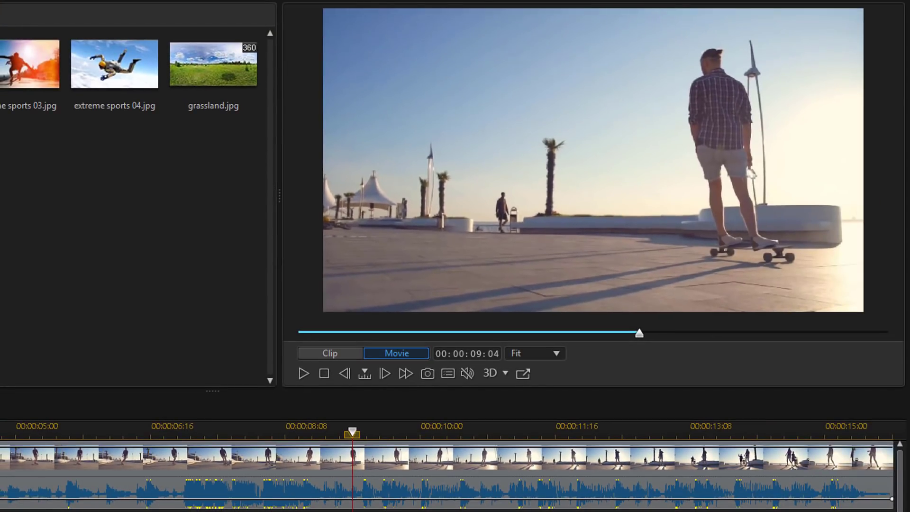
key(space)
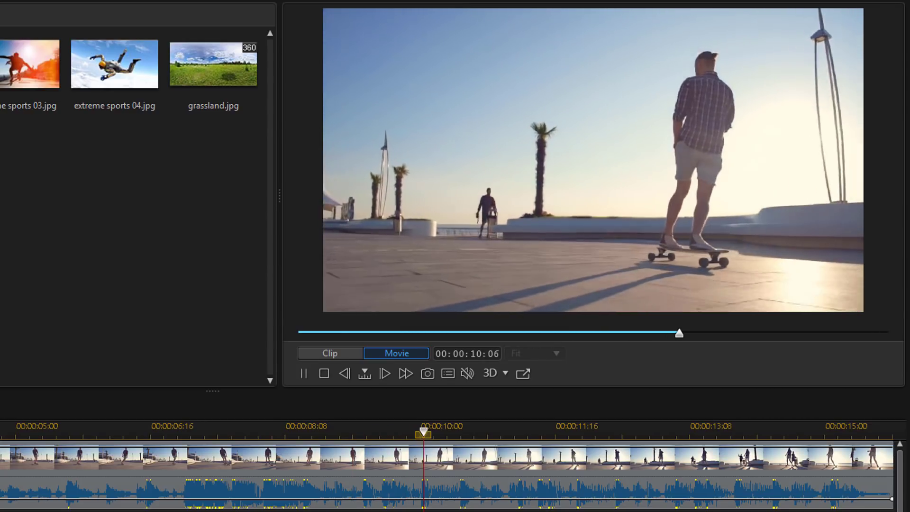
key(space)
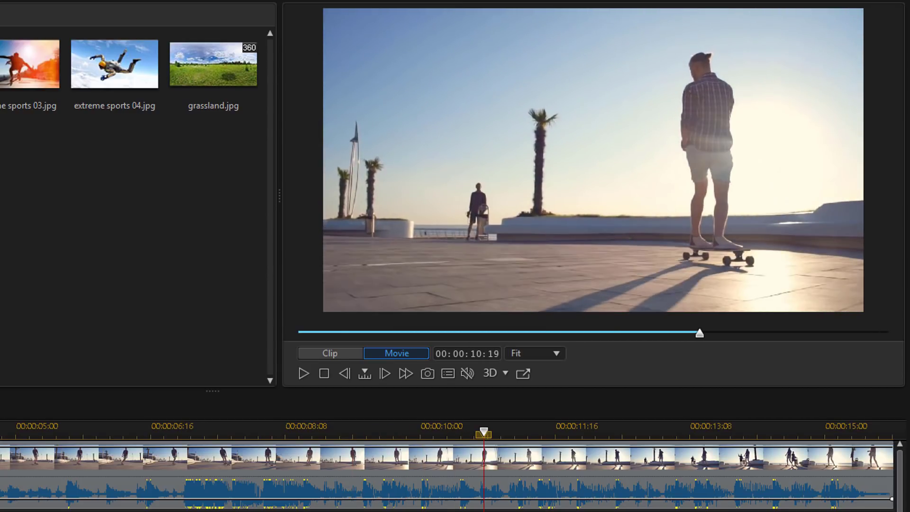
Step: Switch the preview mode back to Real-time Preview and play the movie
click(448, 373)
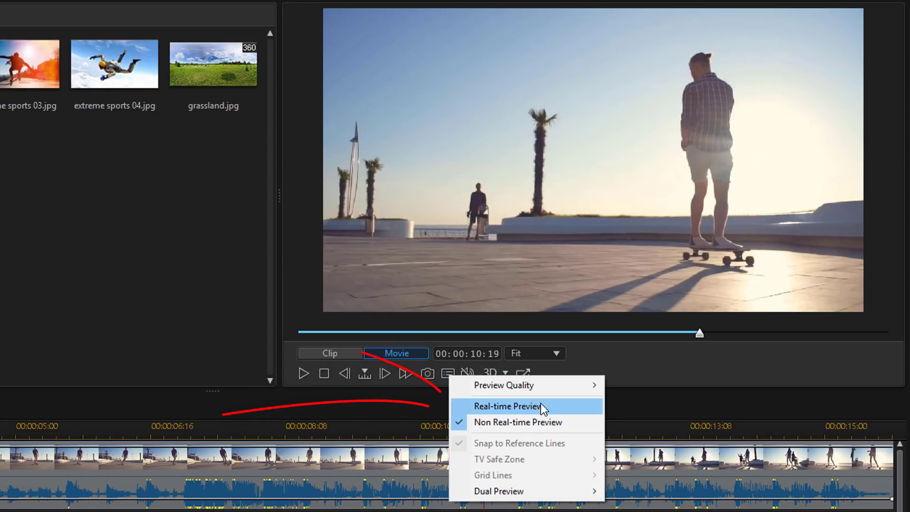
click(565, 407)
key(space)
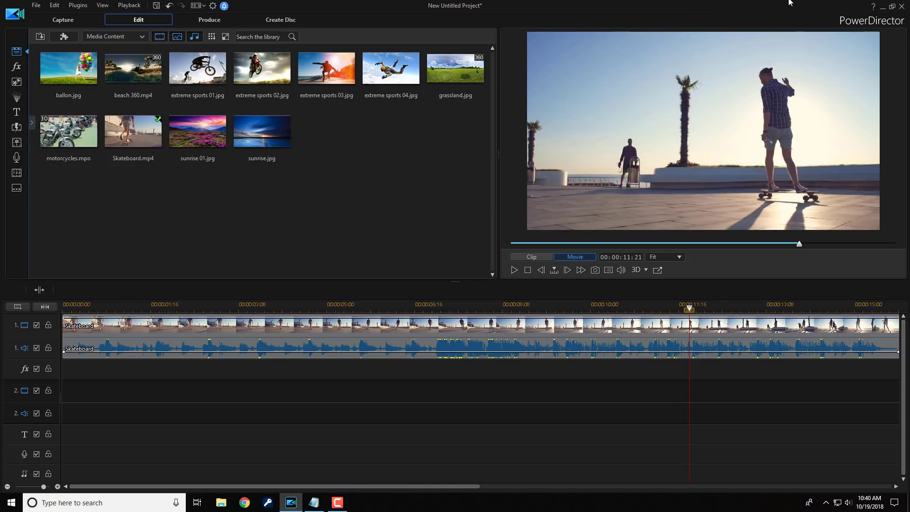
Step: Minimize the video editor and set the Windows speaker volume to 12
click(885, 11)
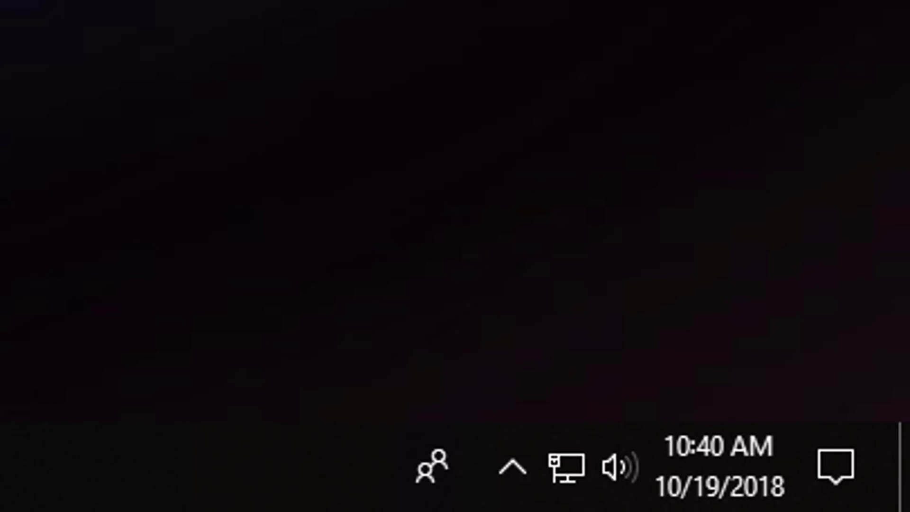
click(615, 476)
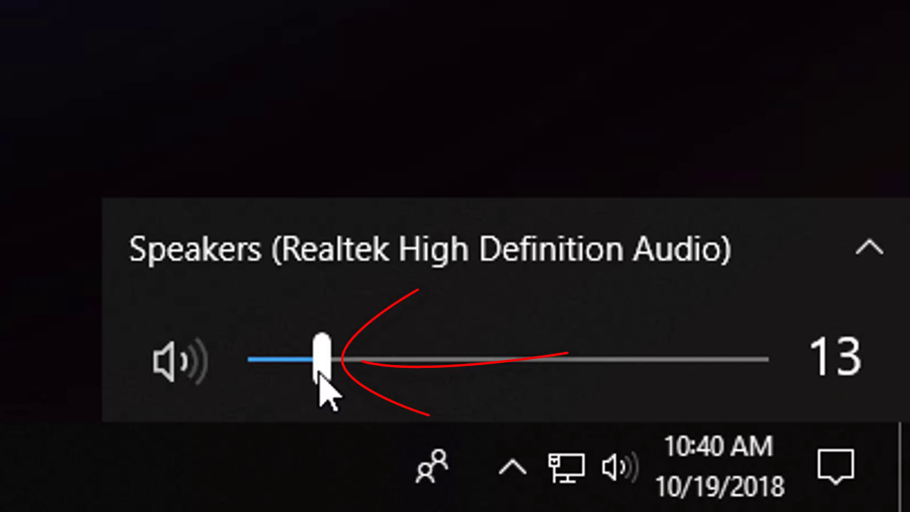
mouse_move(319, 375)
mouse_down()
mouse_move(455, 386)
mouse_move(319, 375)
mouse_up()
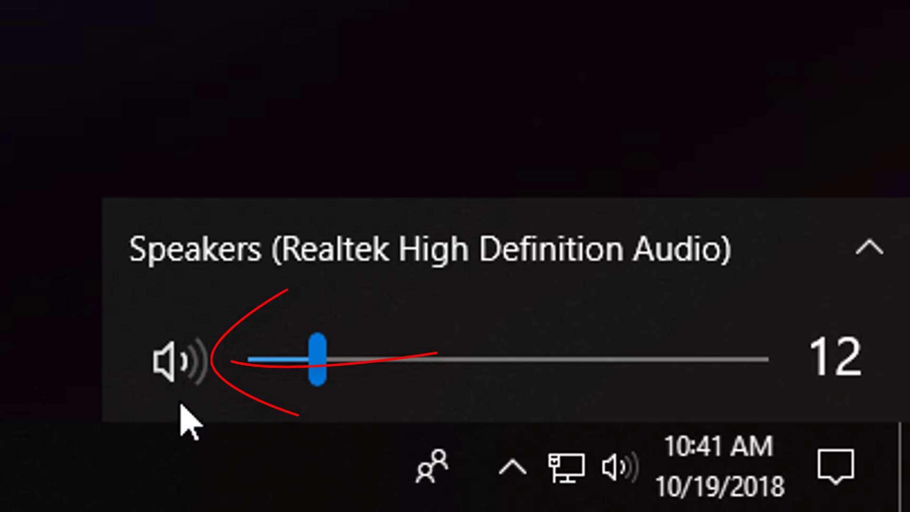
Step: Mute and unmute the Windows speakers, and close the volume control
click(166, 375)
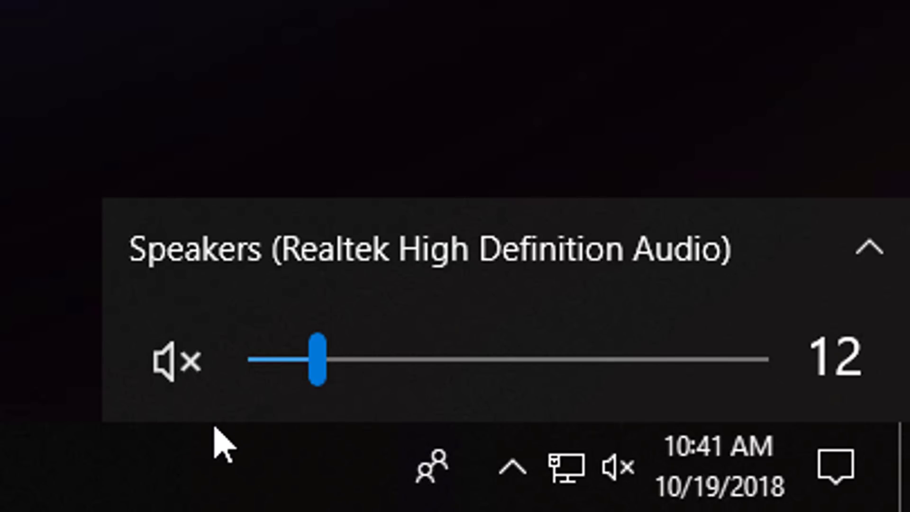
click(163, 375)
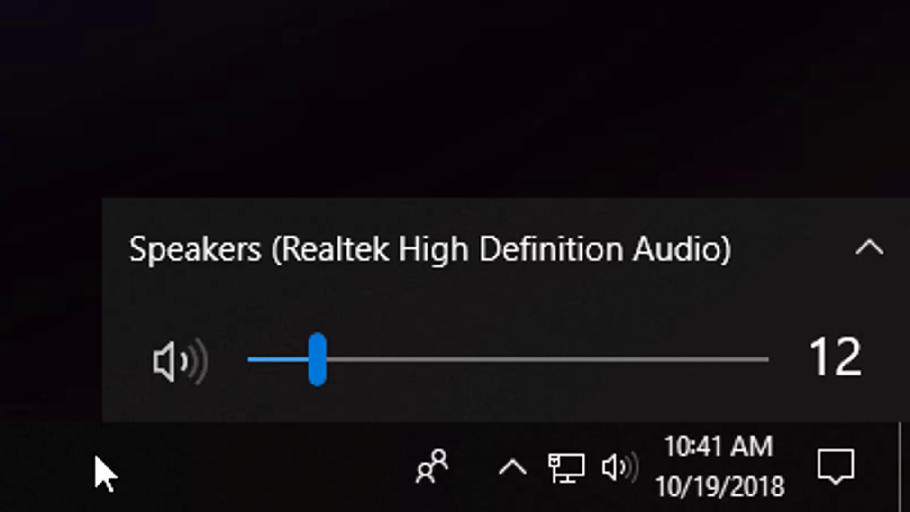
click(47, 463)
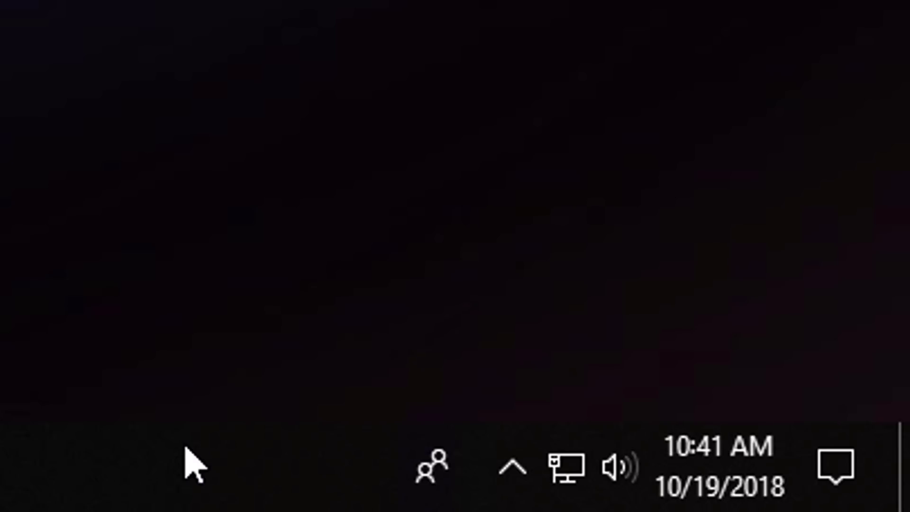
Step: In the Windows Volume Mixer, set the New Untitled Project application volume to 0 and lower the Speakers device volume
right_click(607, 474)
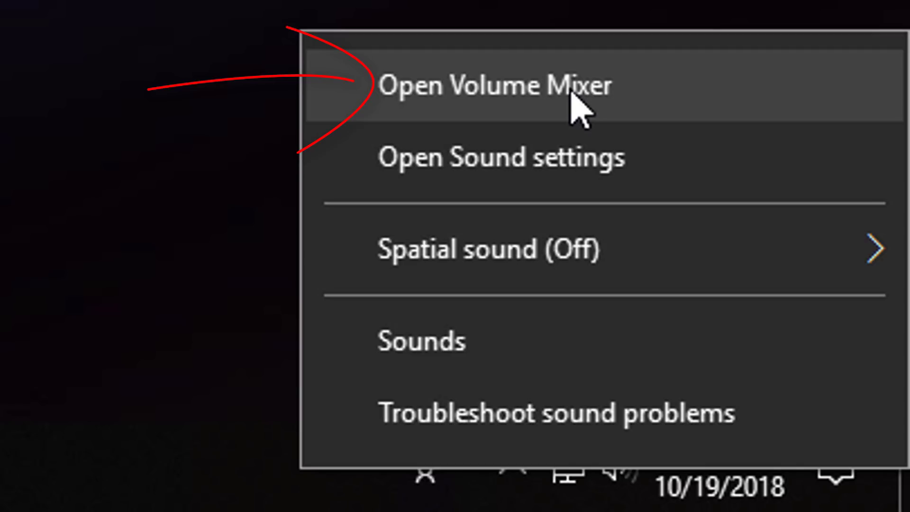
click(580, 110)
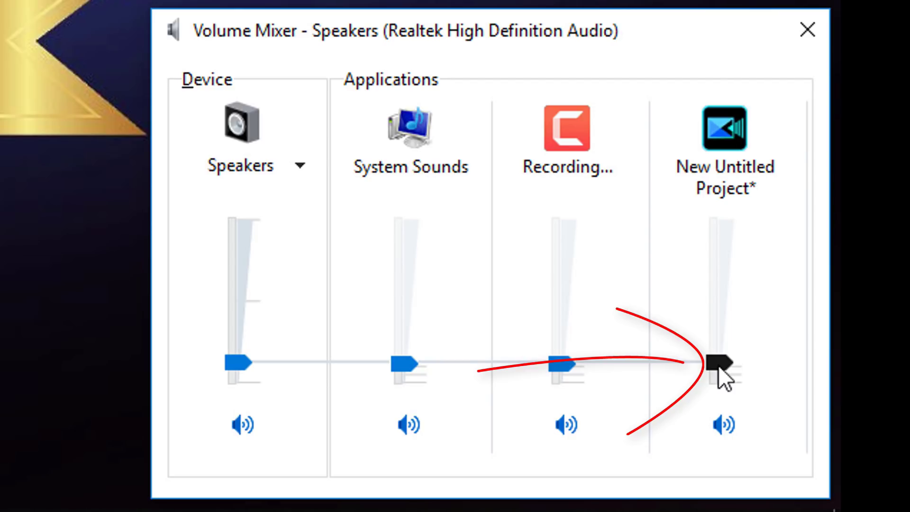
drag(718, 365, 723, 422)
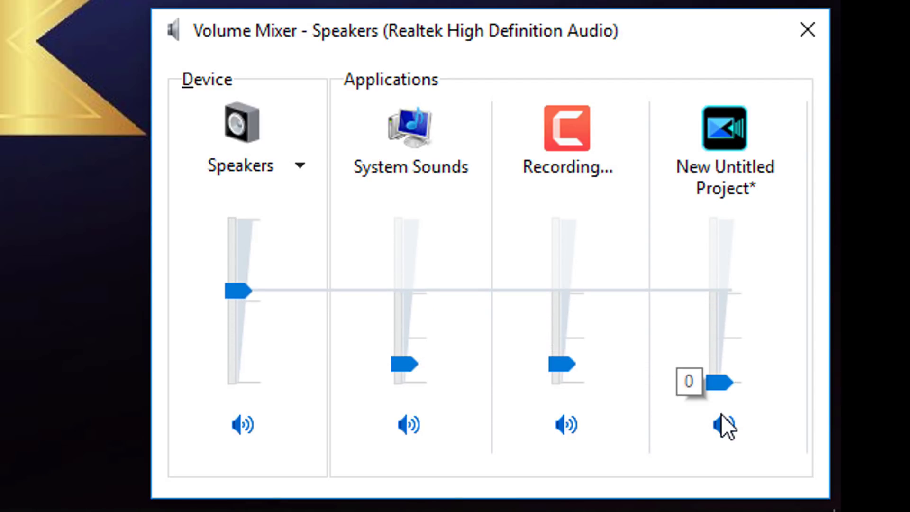
click(240, 319)
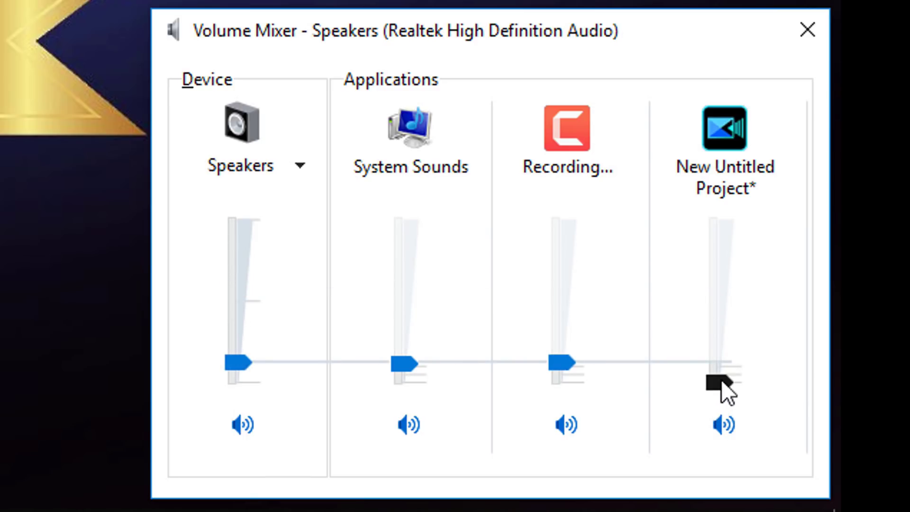
Step: Raise the New Untitled Project application volume to the Speakers level, mute and unmute it, and close the Volume Mixer
drag(721, 380, 722, 361)
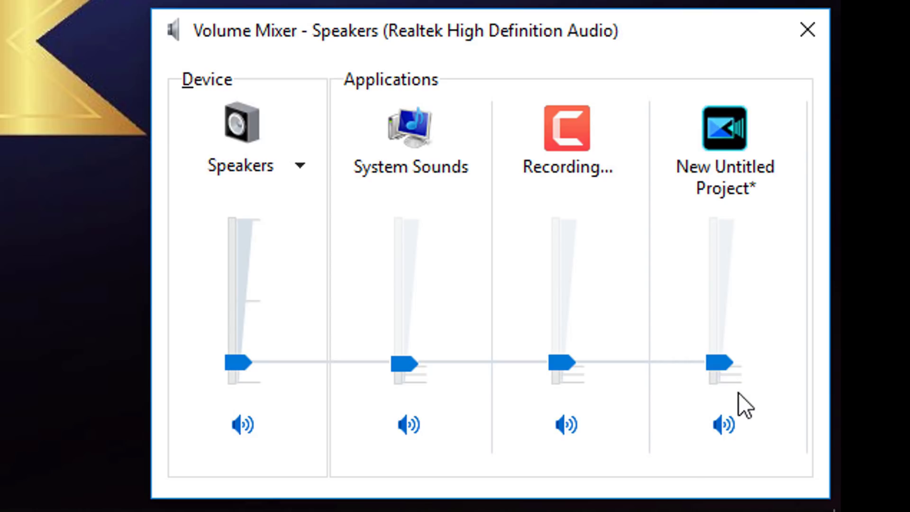
click(723, 429)
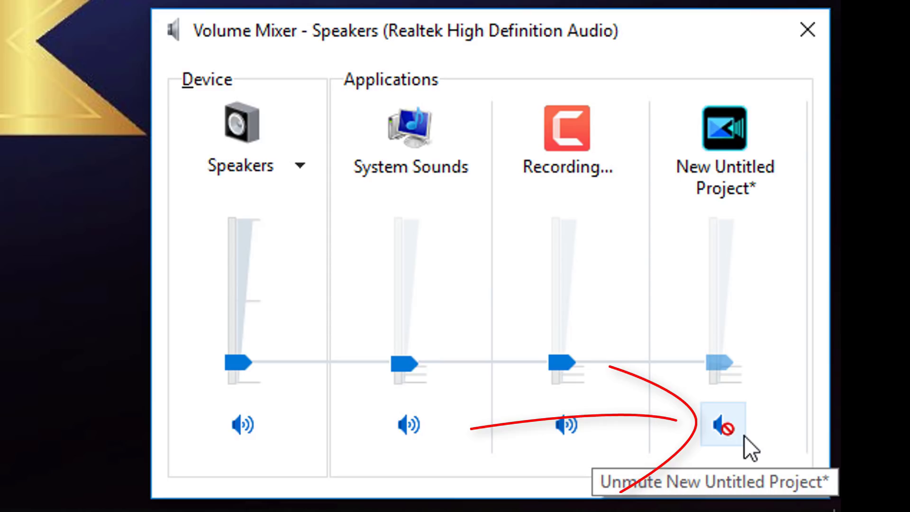
click(717, 431)
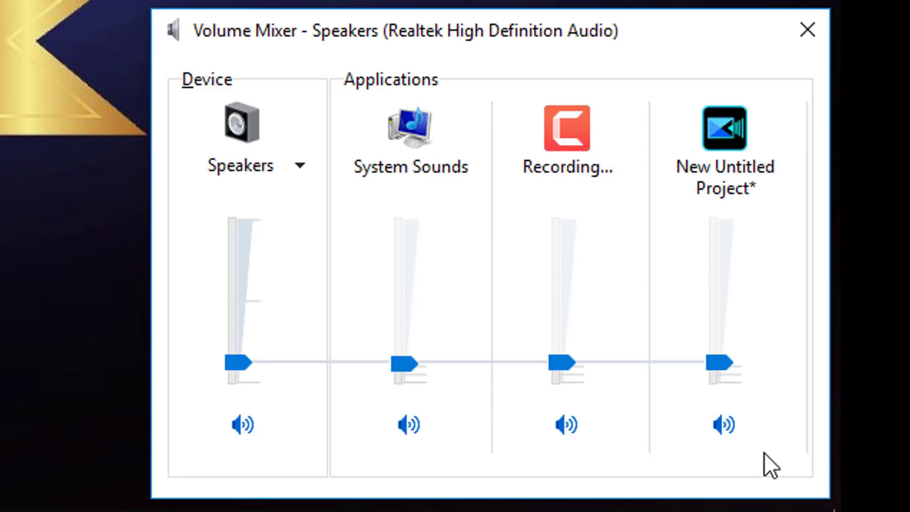
click(805, 36)
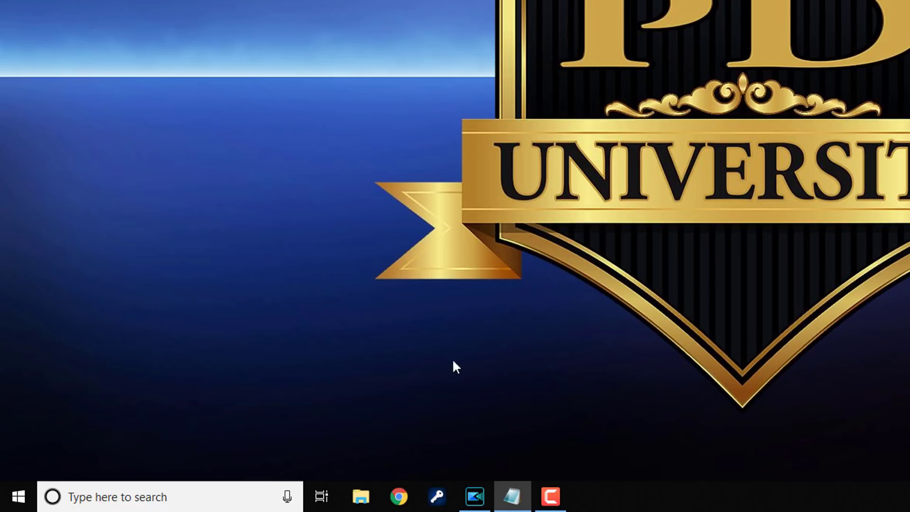
Step: Search Windows for the Control Panel and open the audio device management in its Hardware and Sound section
click(158, 497)
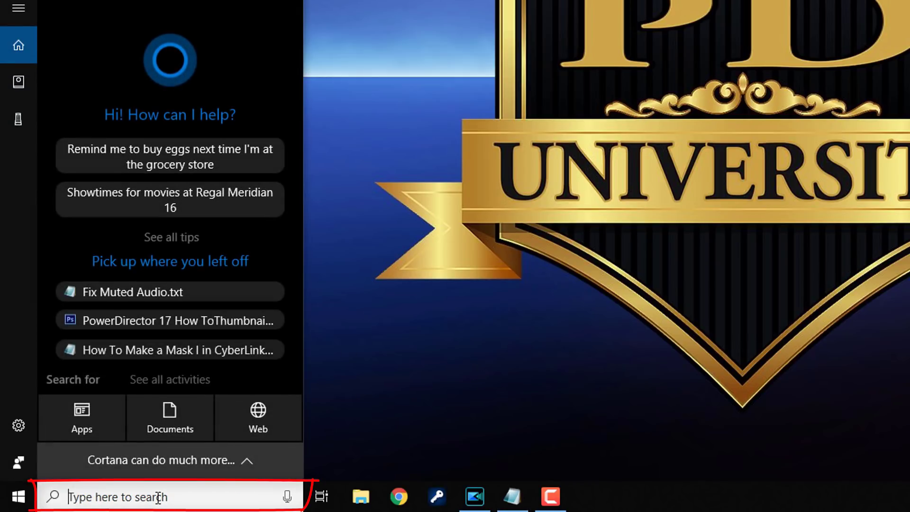
text(copntrol)
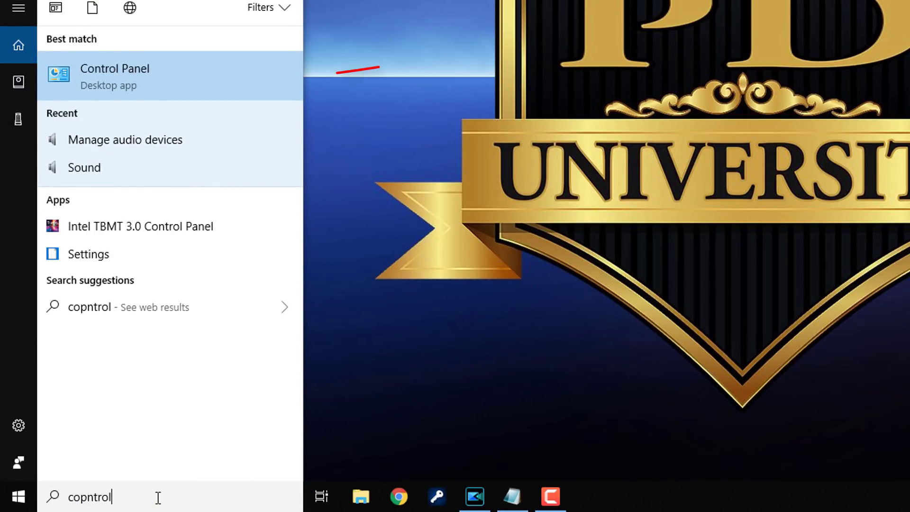
click(146, 83)
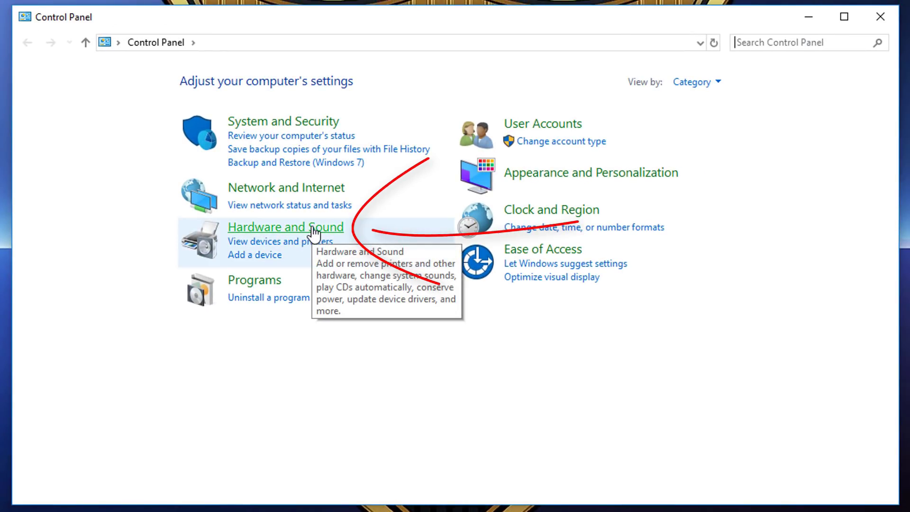
click(313, 228)
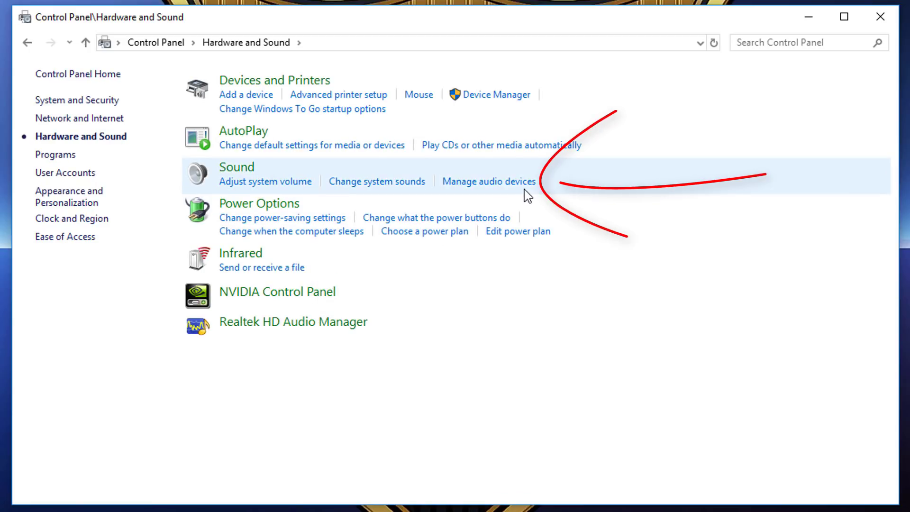
click(493, 188)
drag(1, 1, 476, 76)
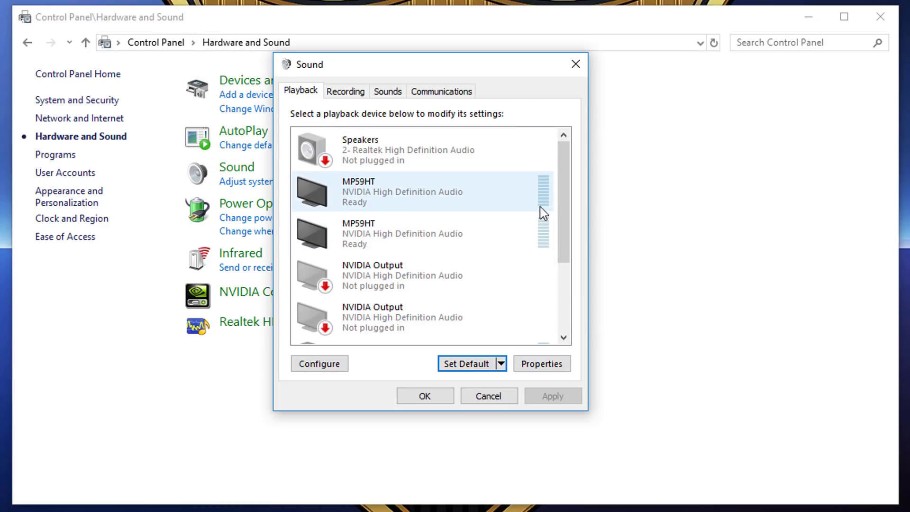
Step: Try to set Realtek Digital Output as the default playback device, and close the Sound settings and the Control Panel
drag(567, 184, 566, 274)
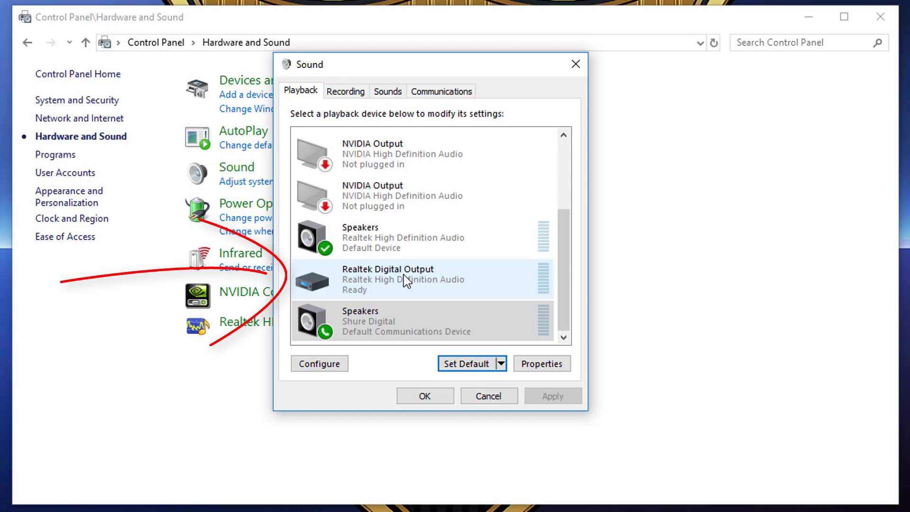
click(403, 275)
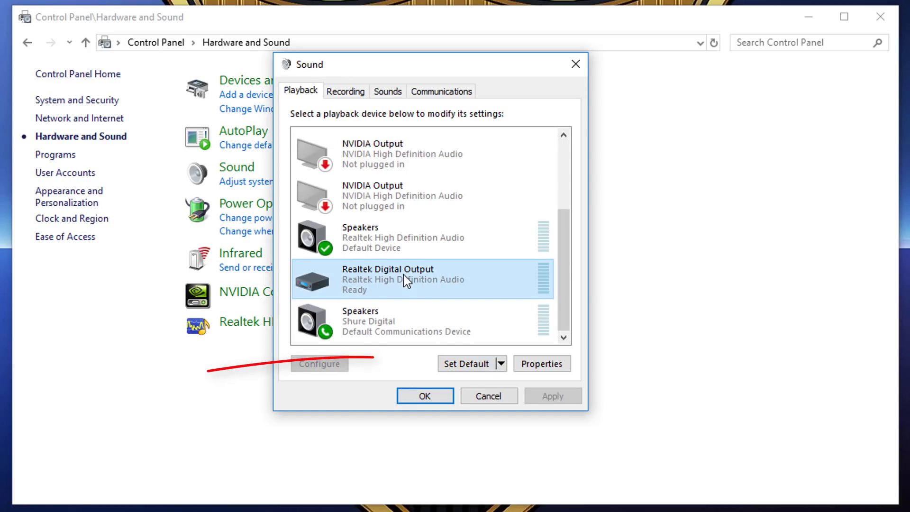
click(462, 366)
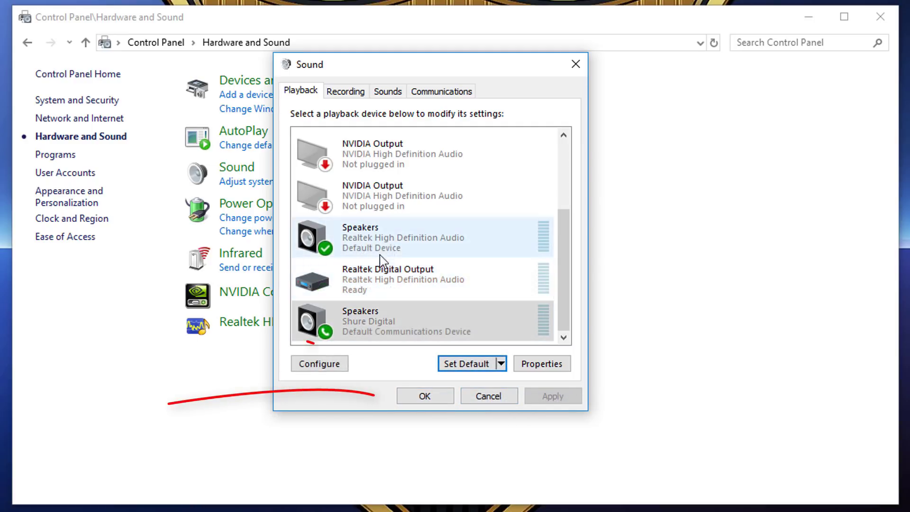
click(424, 397)
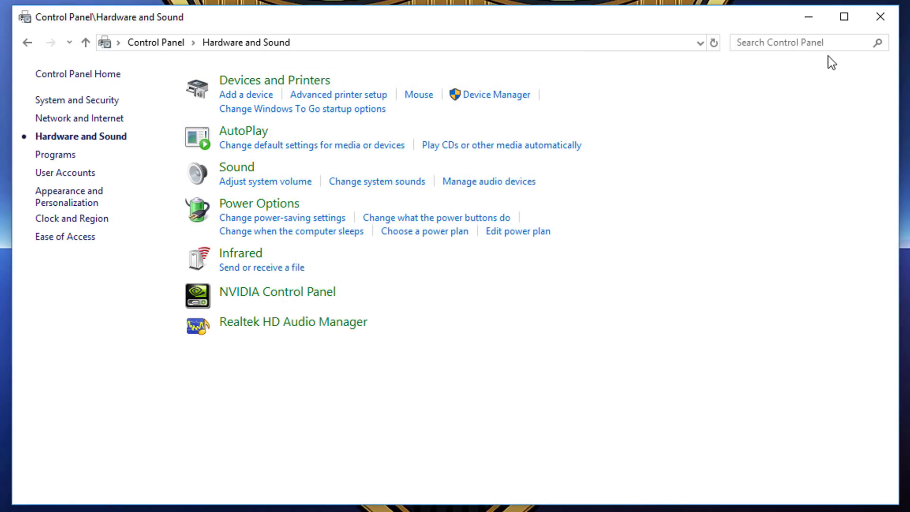
click(882, 17)
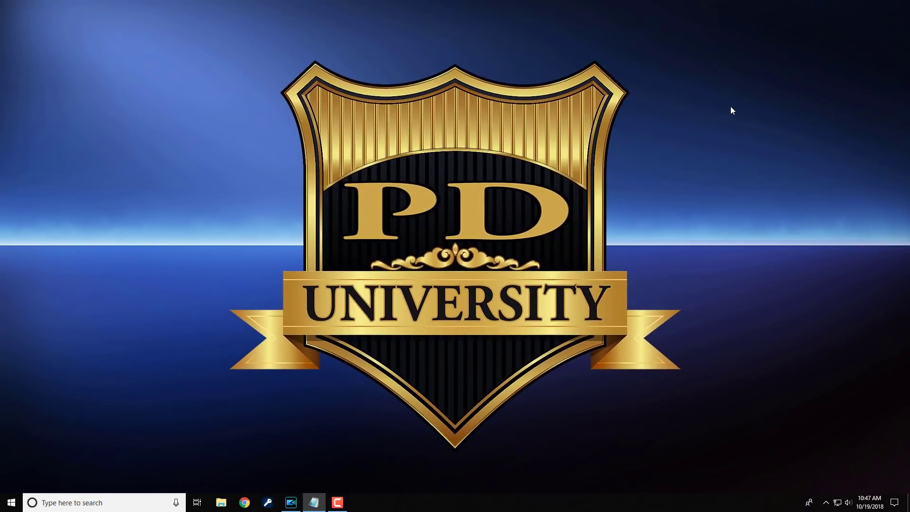